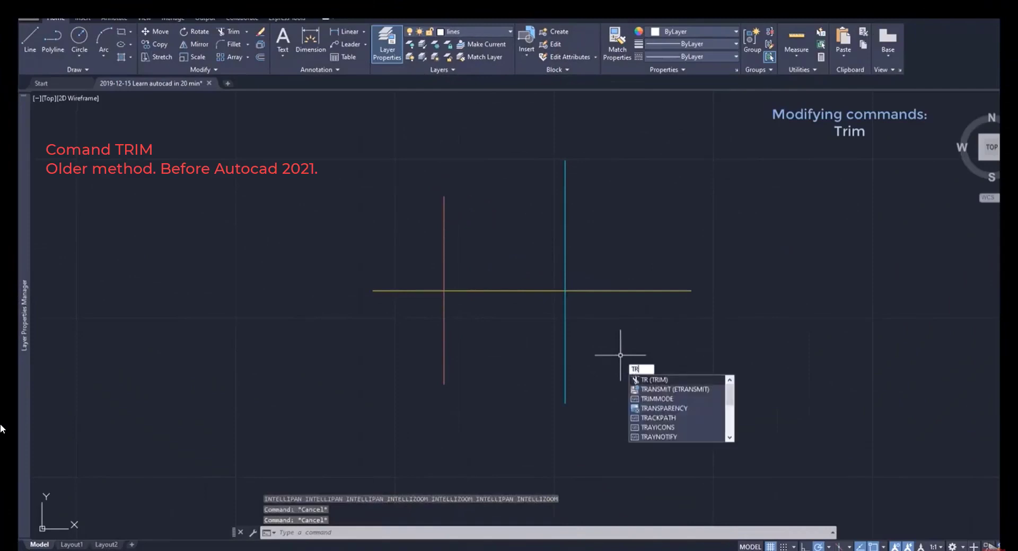
# With TRIM's older method, select the three crossing lines as cutting edges using a crossing window.
pyautogui.press('Return')
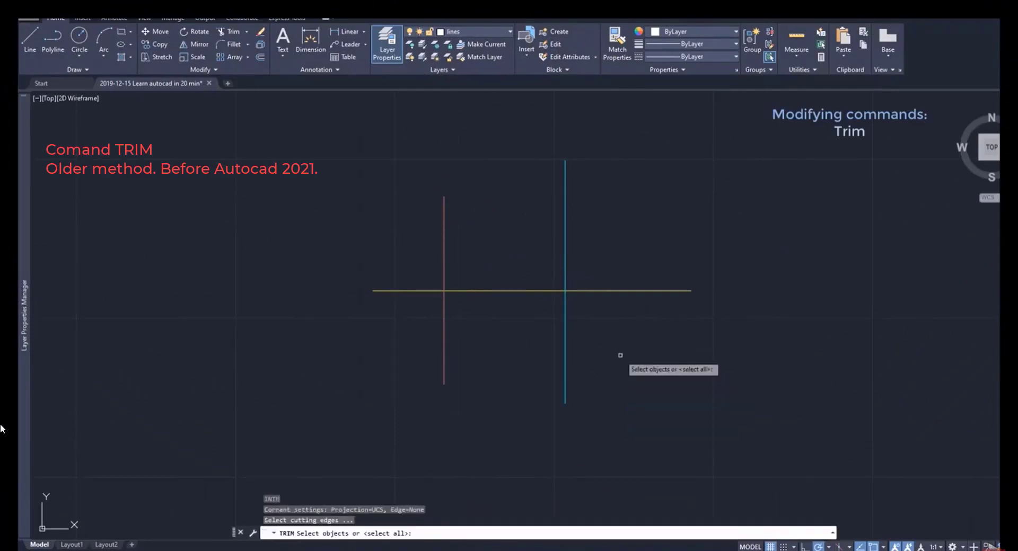
pyautogui.click(620, 356)
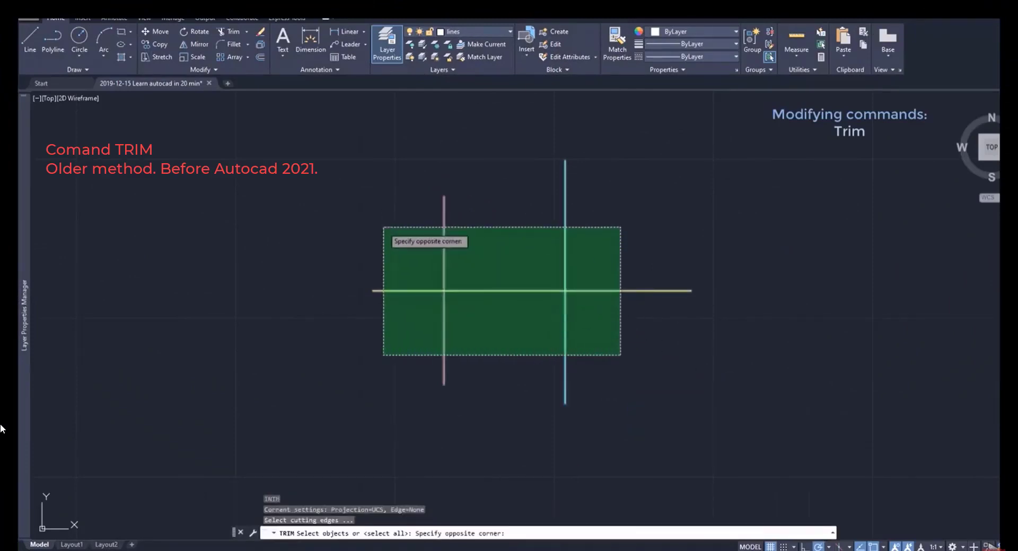
pyautogui.click(384, 228)
pyautogui.press('Return')
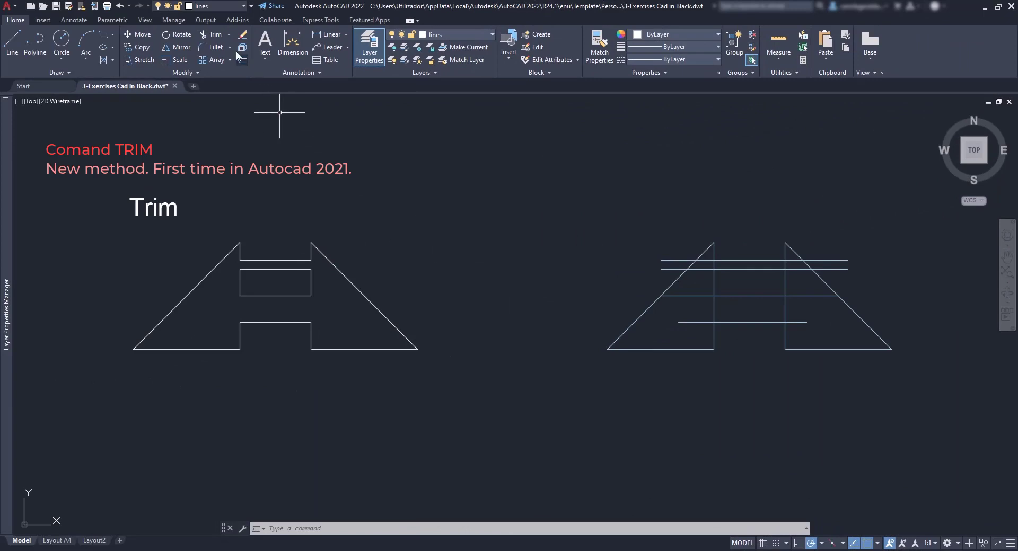
# Trim the left overhangs of the middle and lowest horizontal lines.
pyautogui.click(213, 33)
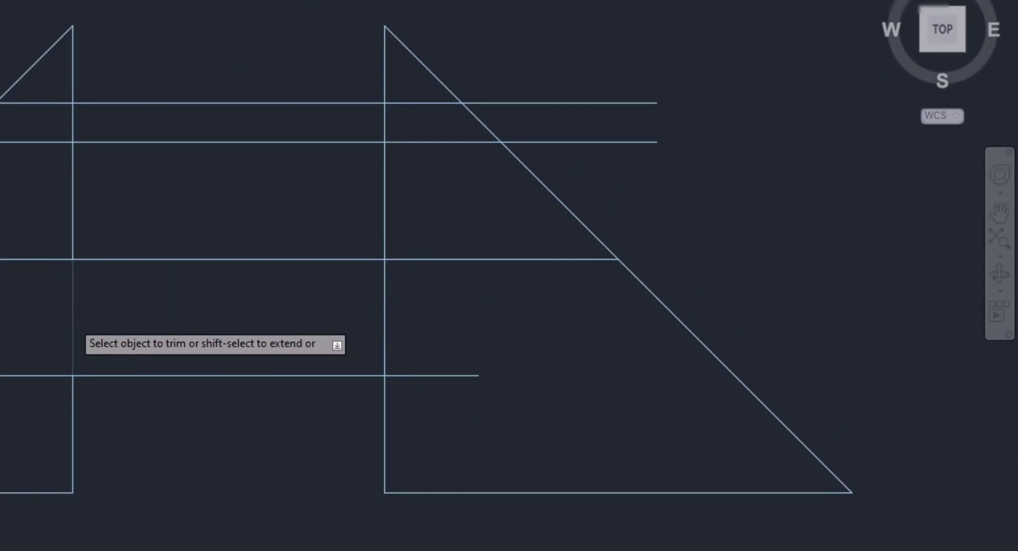
pyautogui.click(41, 260)
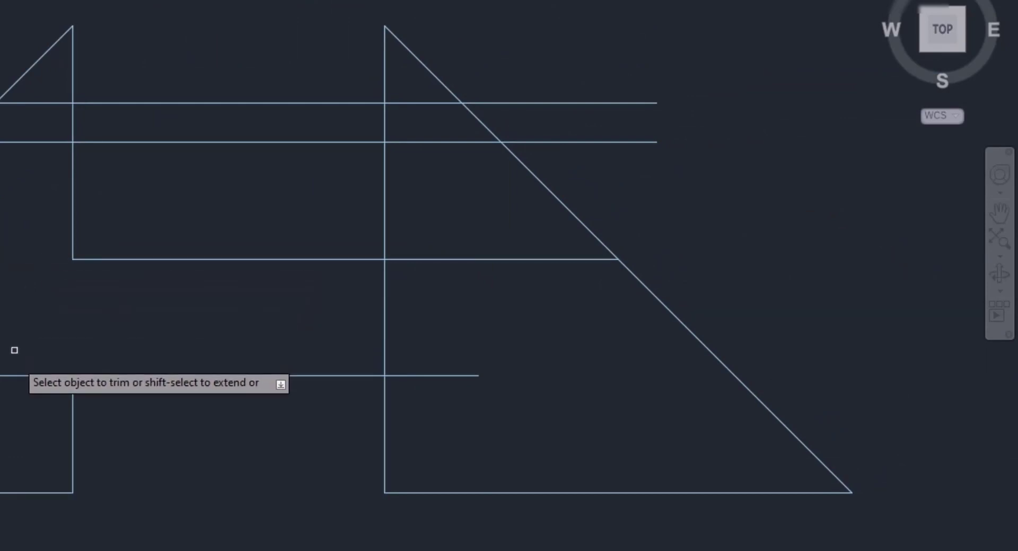
pyautogui.click(15, 375)
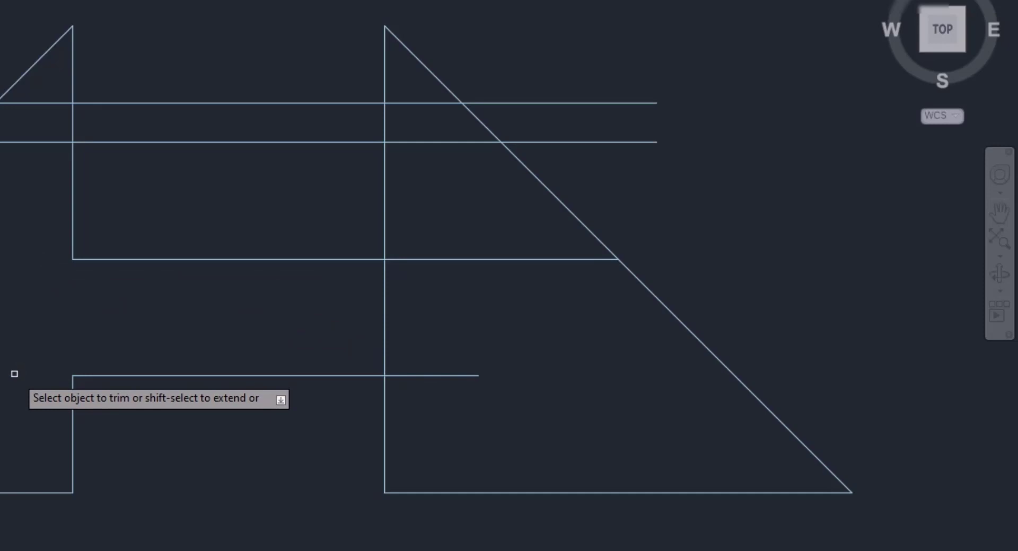
# Fence-trim both right-hand overhangs and the remaining inner horizontal segment.
pyautogui.click(443, 418)
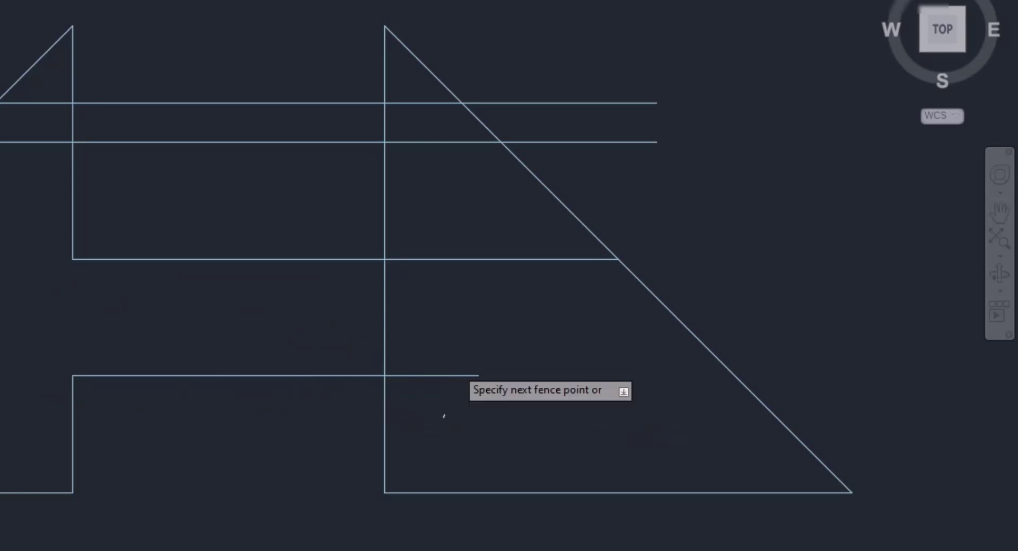
pyautogui.click(473, 216)
pyautogui.press('Return')
pyautogui.click(448, 315)
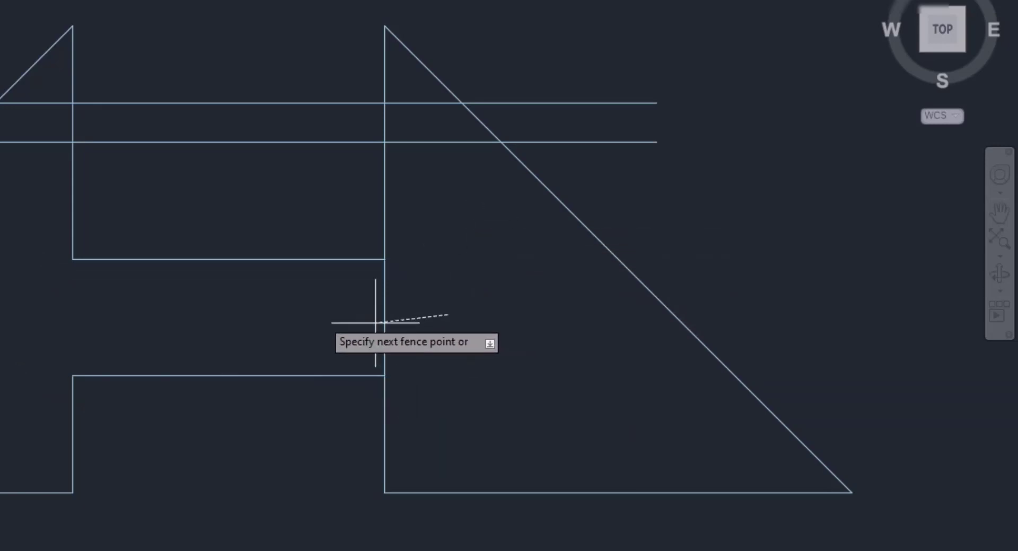
pyautogui.click(263, 315)
pyautogui.press('Return')
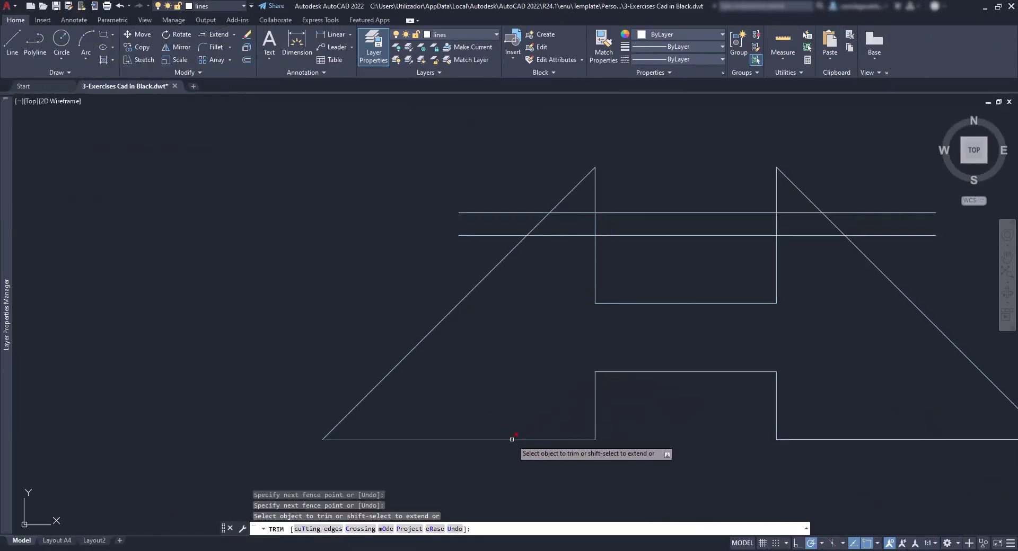
pyautogui.click(511, 440)
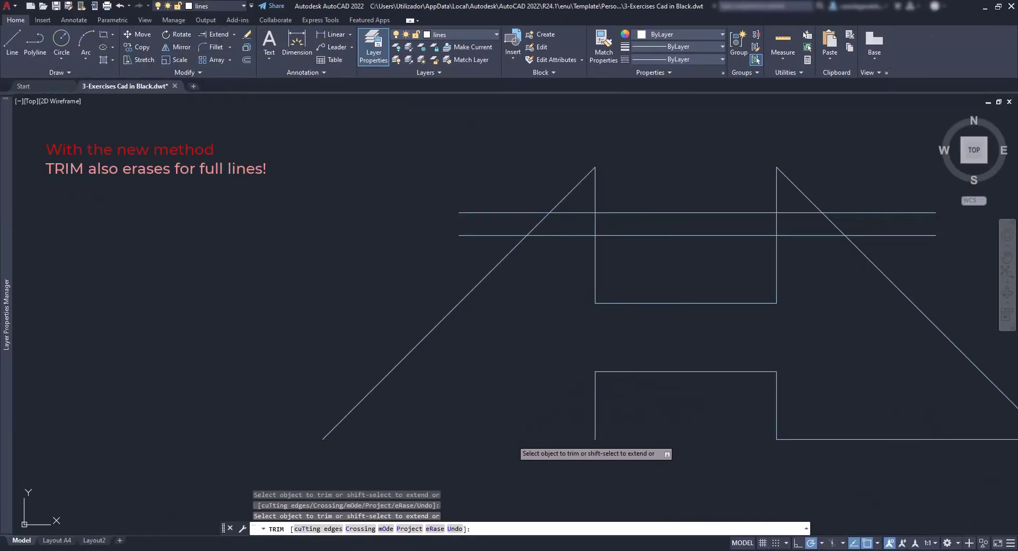
pyautogui.click(595, 413)
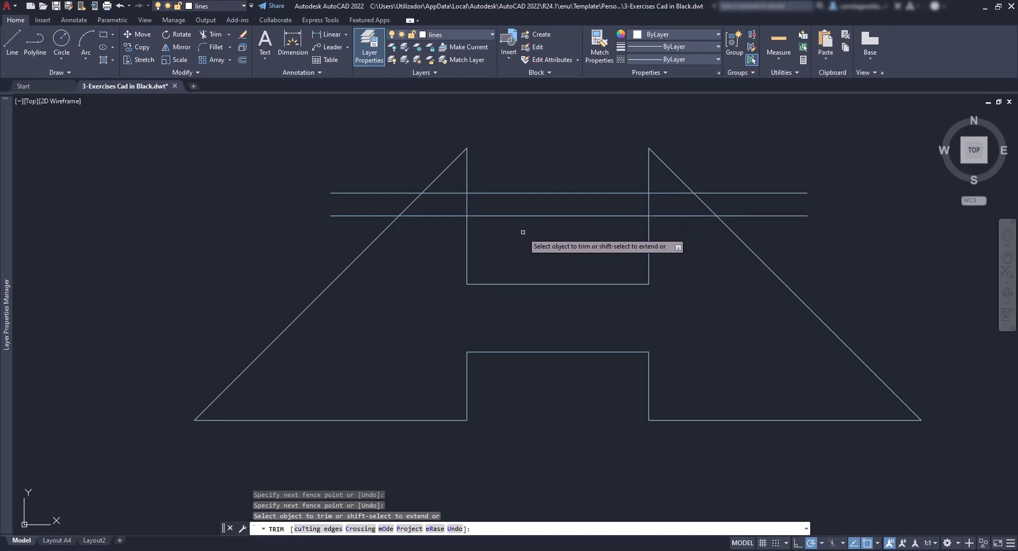
# Select the four top lines as trim cutting edges with a crossing window.
pyautogui.click(323, 529)
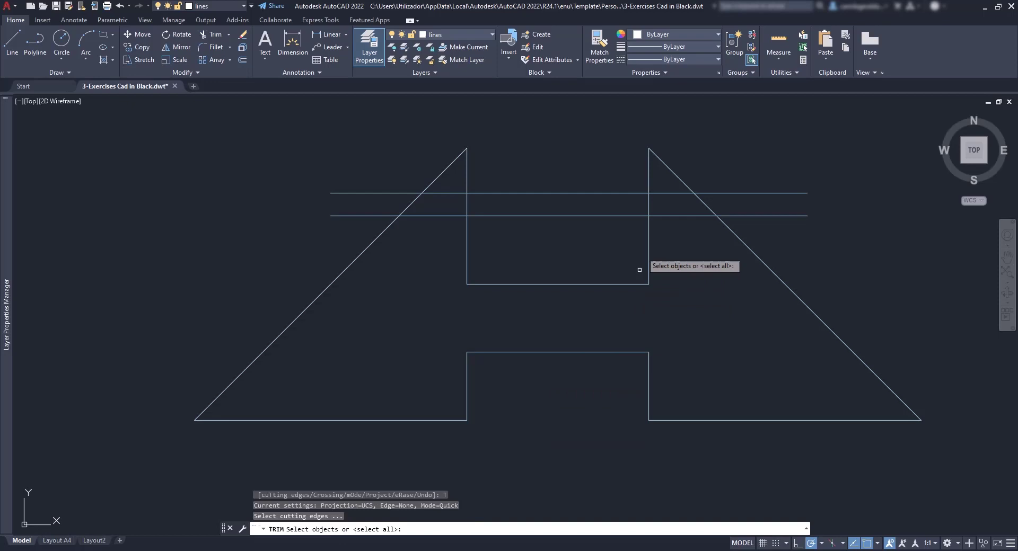
pyautogui.click(671, 230)
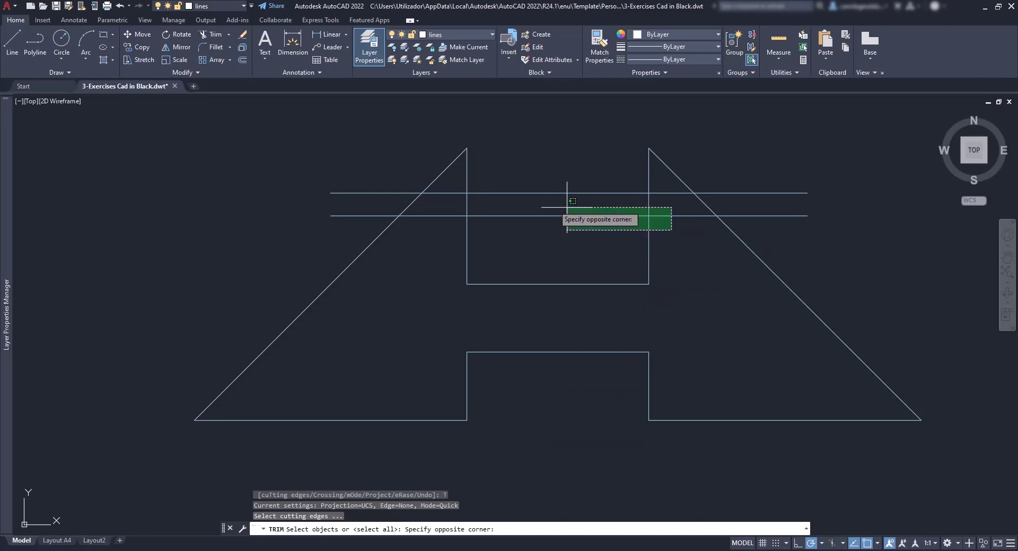
pyautogui.click(454, 181)
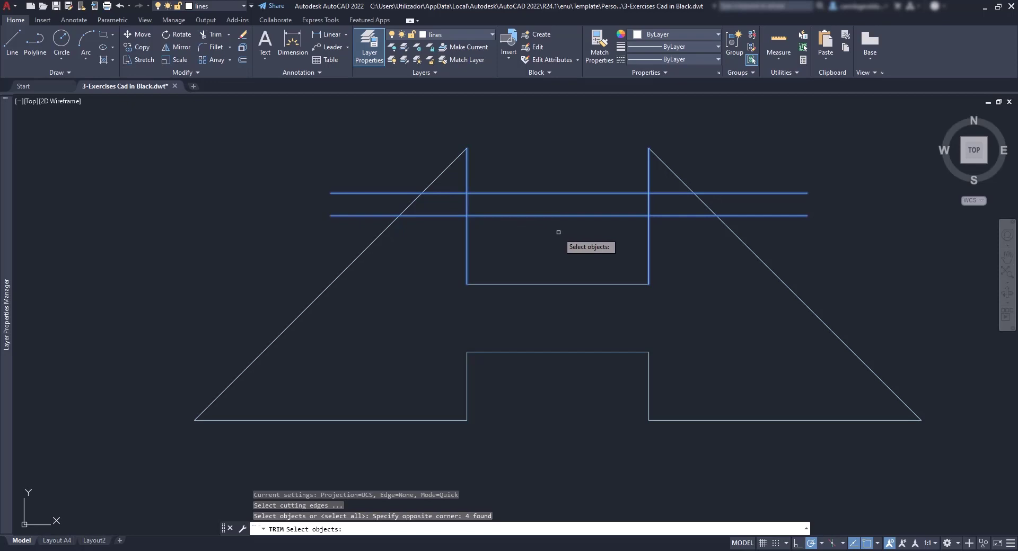
pyautogui.press('Return')
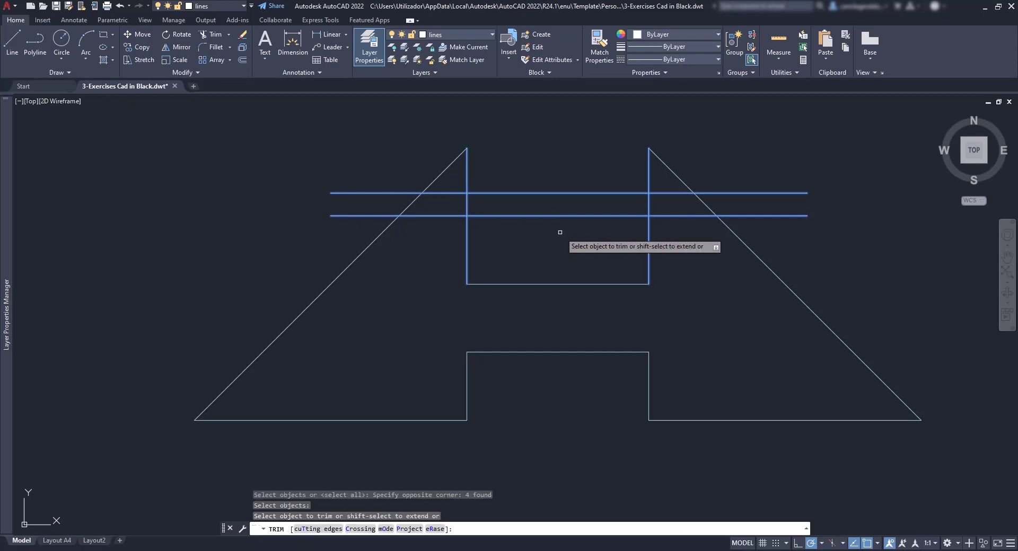
# Fence-trim the right overhanging ends and both vertical pieces between the horizontal lines.
pyautogui.click(680, 235)
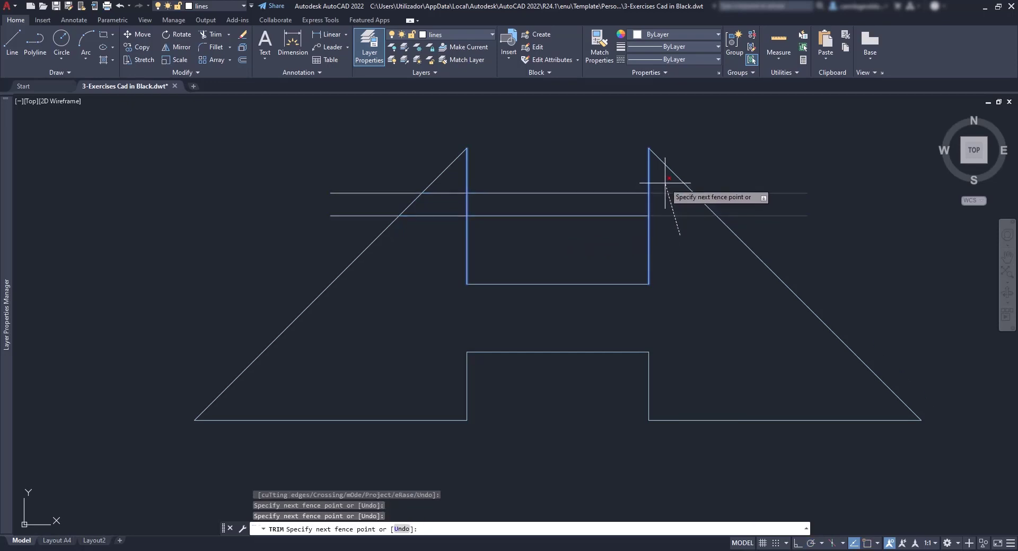
pyautogui.click(665, 183)
pyautogui.press('Return')
pyautogui.click(439, 230)
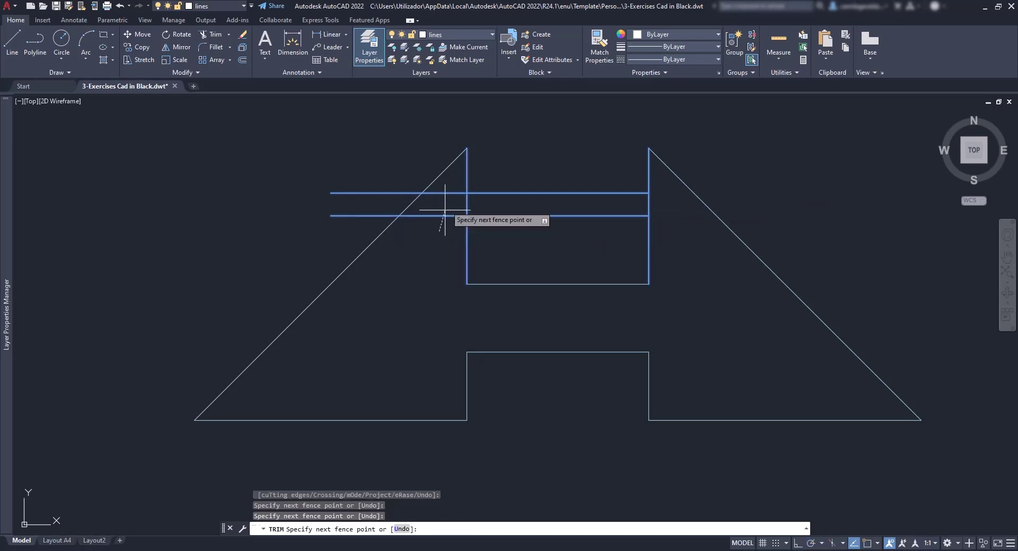
pyautogui.click(457, 181)
pyautogui.press('Return')
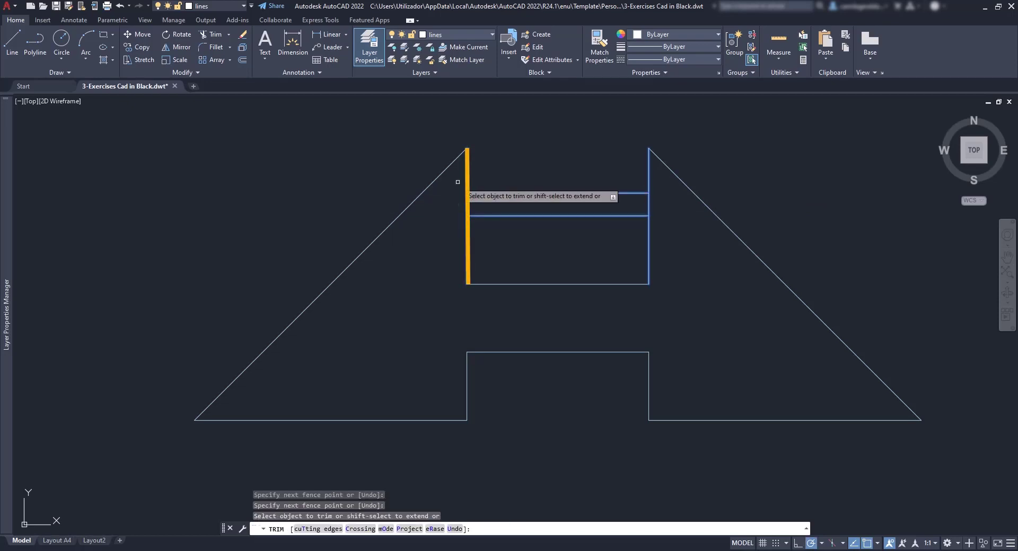
pyautogui.click(443, 201)
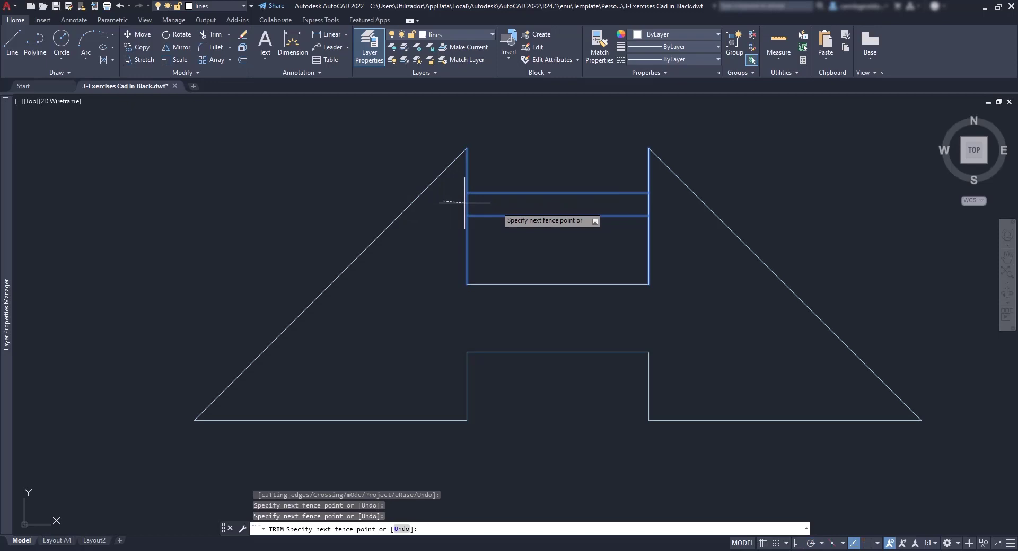
pyautogui.click(683, 205)
pyautogui.press('Return')
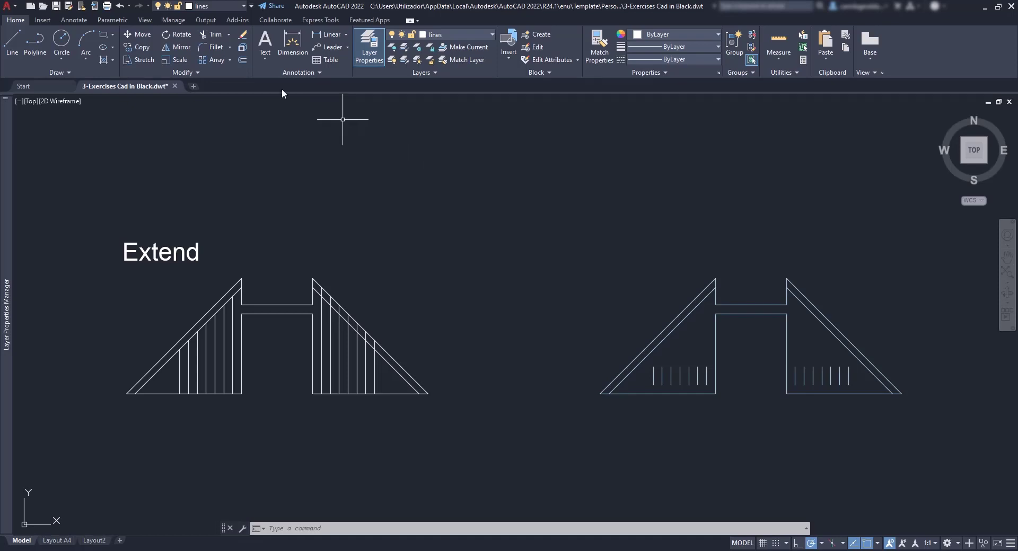
# Extend the seven short verticals up to the inner diagonal.
pyautogui.click(228, 35)
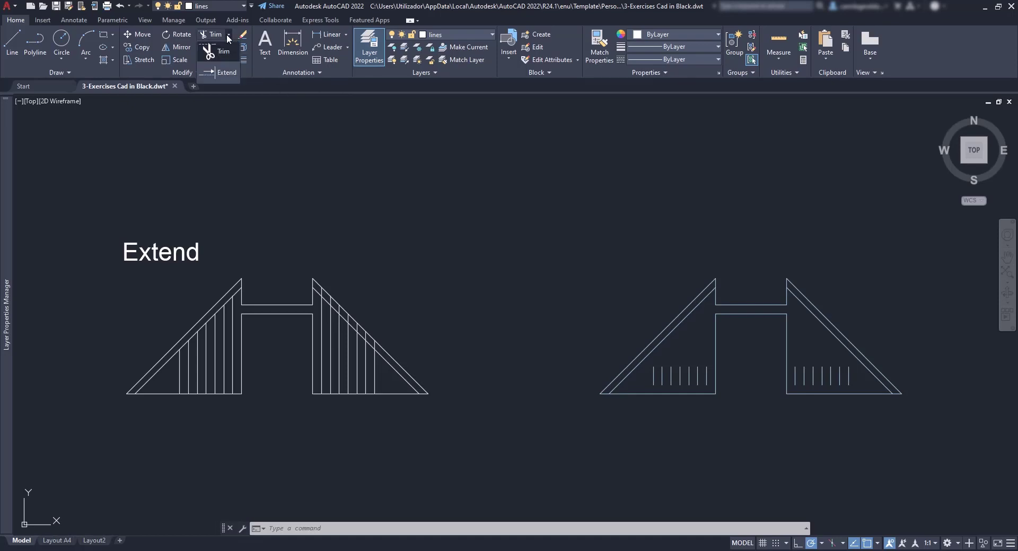
pyautogui.click(220, 74)
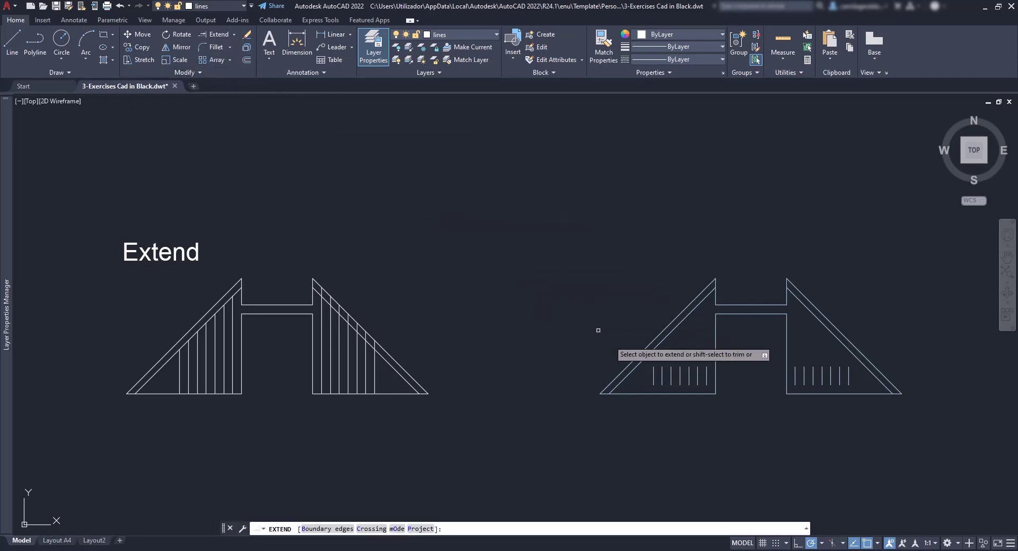
pyautogui.scroll(4, 715, 391)
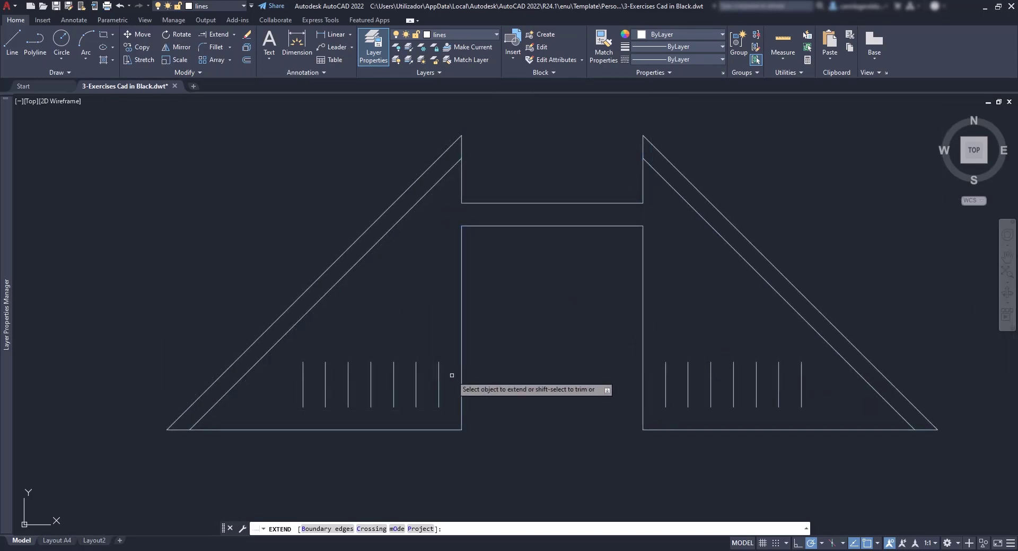
pyautogui.moveTo(452, 375); pyautogui.dragTo(288, 374)
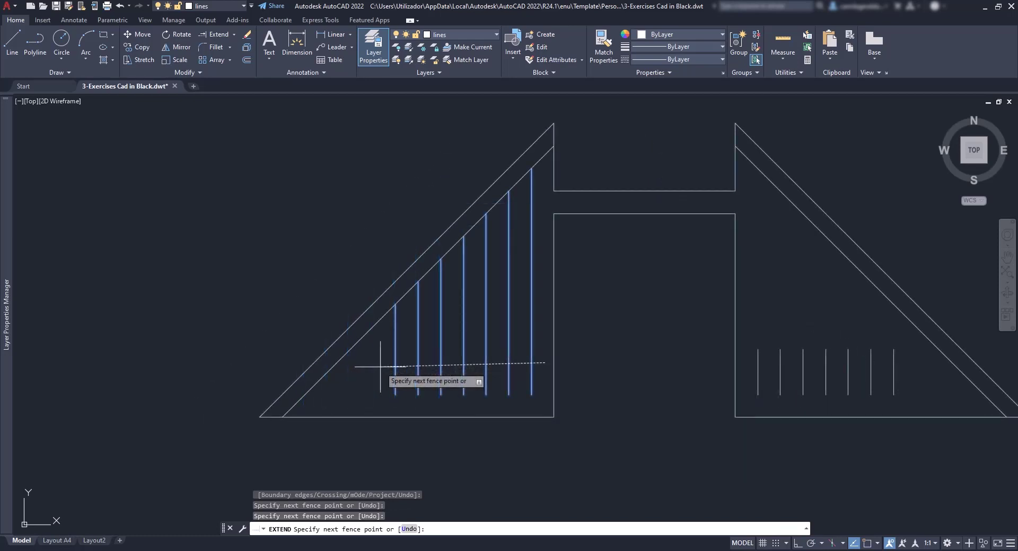
pyautogui.press('Return')
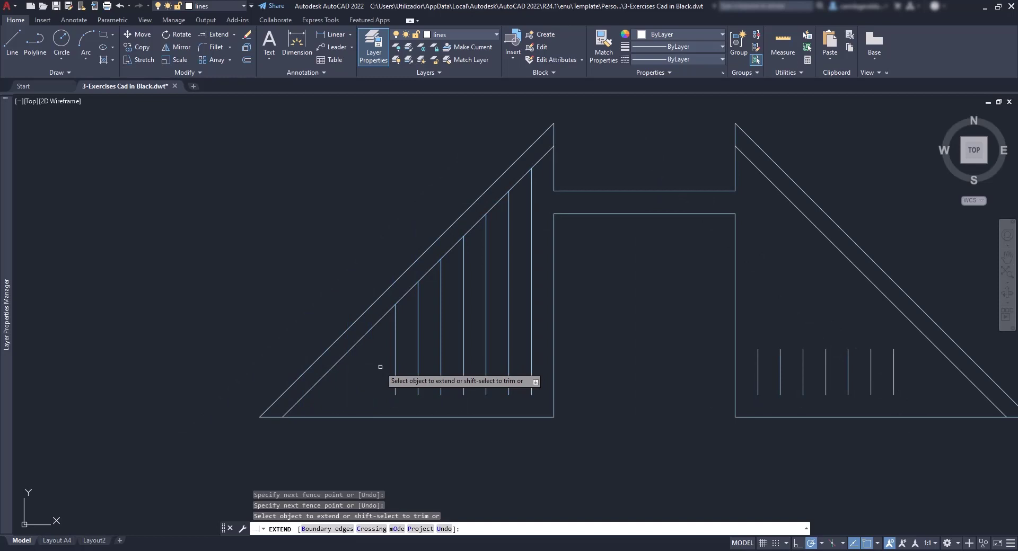
# Extend all seven verticals down to the base line.
pyautogui.click(547, 387)
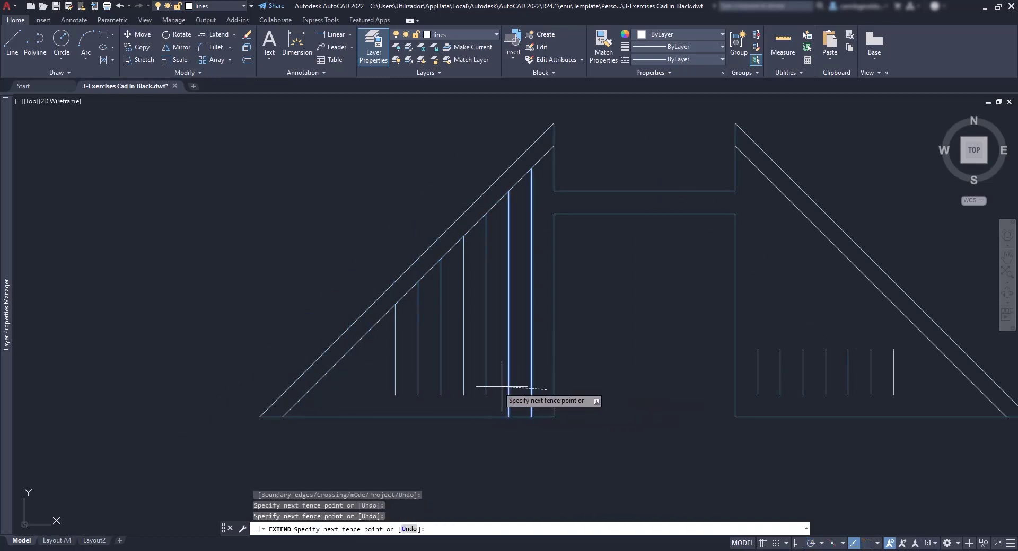
pyautogui.click(385, 387)
pyautogui.press('Return')
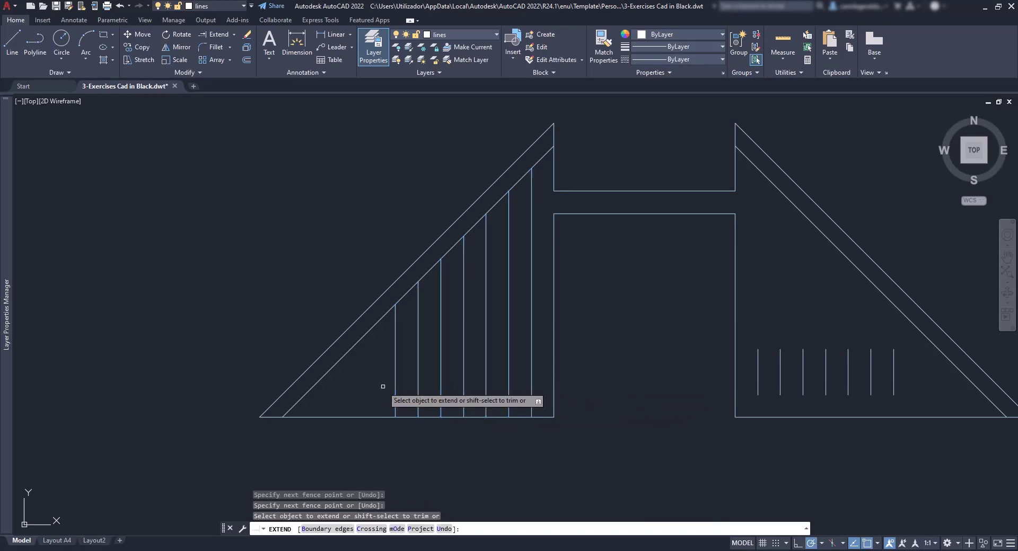
# Choose the outer diagonal and the bottom edge as extend boundary edges.
pyautogui.moveTo(712, 392); pyautogui.dragTo(408, 419, button='middle')
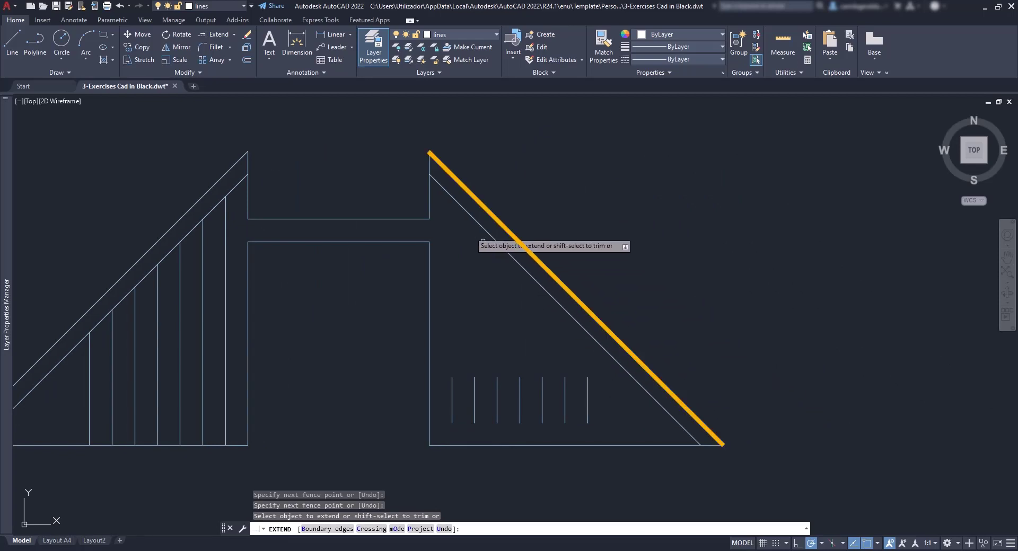
pyautogui.click(318, 530)
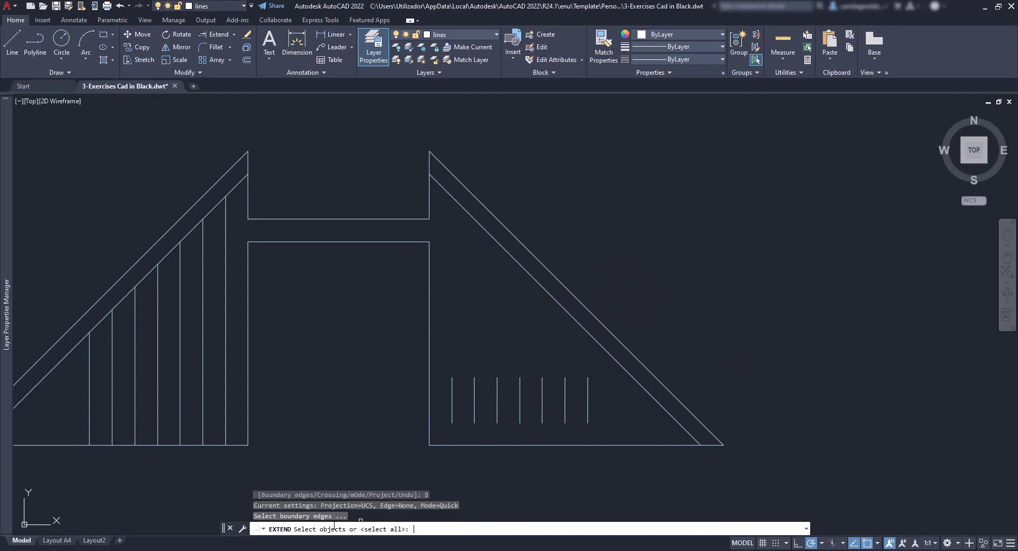
pyautogui.click(594, 314)
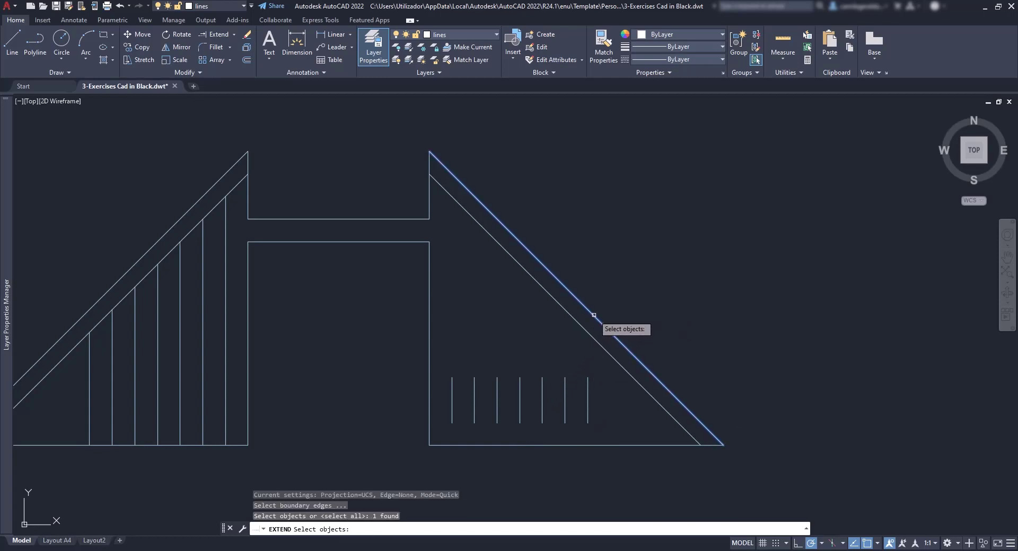
pyautogui.click(599, 445)
pyautogui.press('Return')
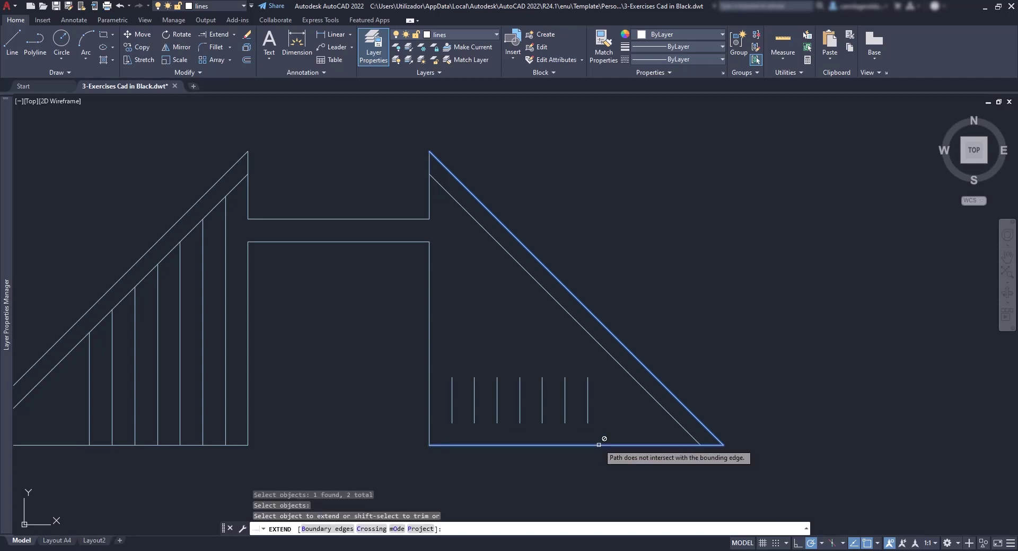
# Extend the right-side verticals to those boundaries.
pyautogui.click(614, 385)
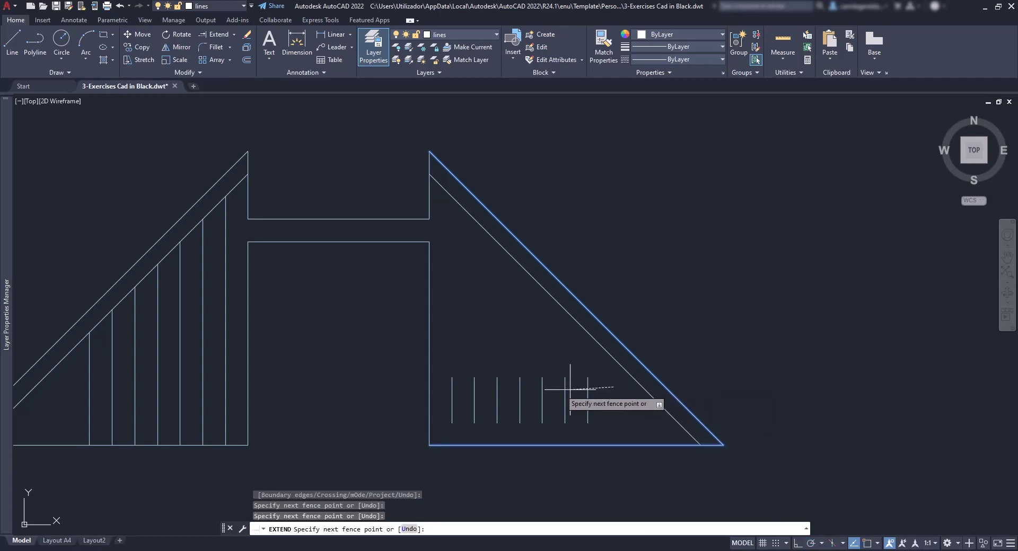
pyautogui.click(445, 392)
pyautogui.press('Return')
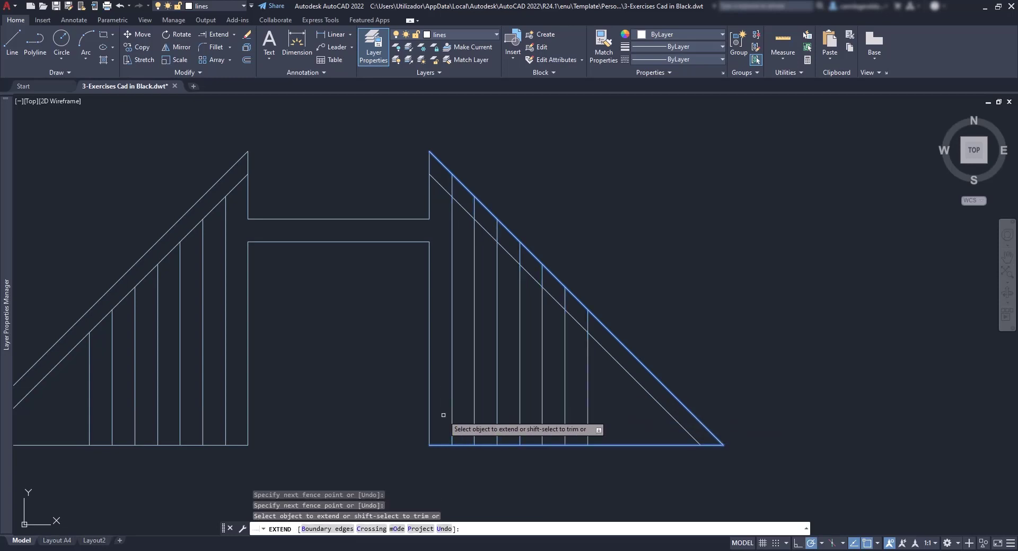
pyautogui.press('Return')
pyautogui.scroll(-5, 567, 400)
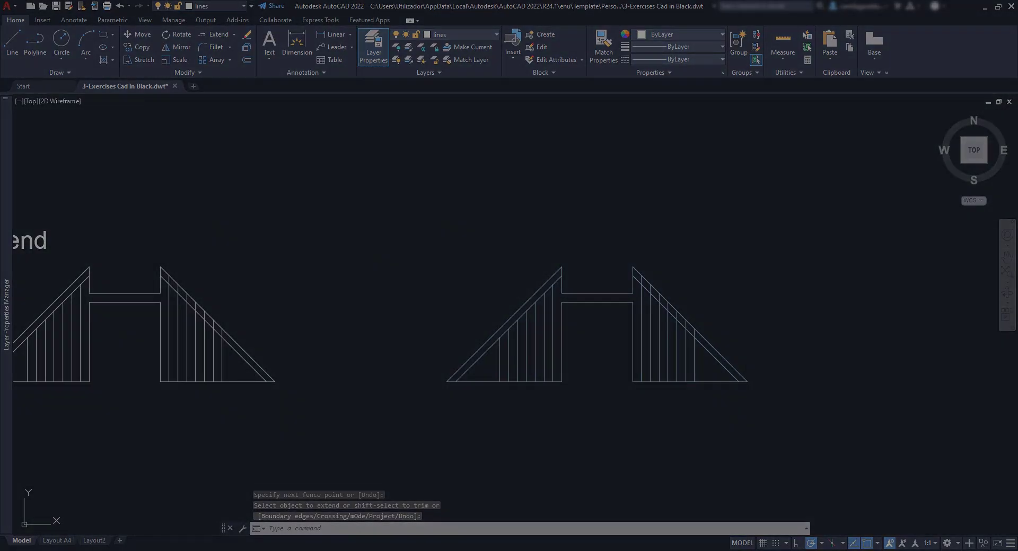